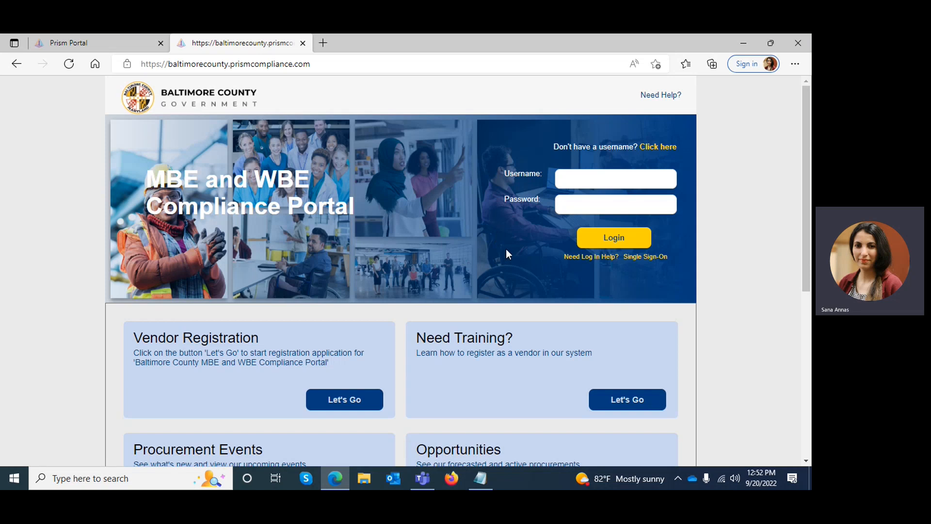
Switch to the open Prism Portal page and log in to the compliance portal.
click(574, 178)
click(83, 46)
click(104, 292)
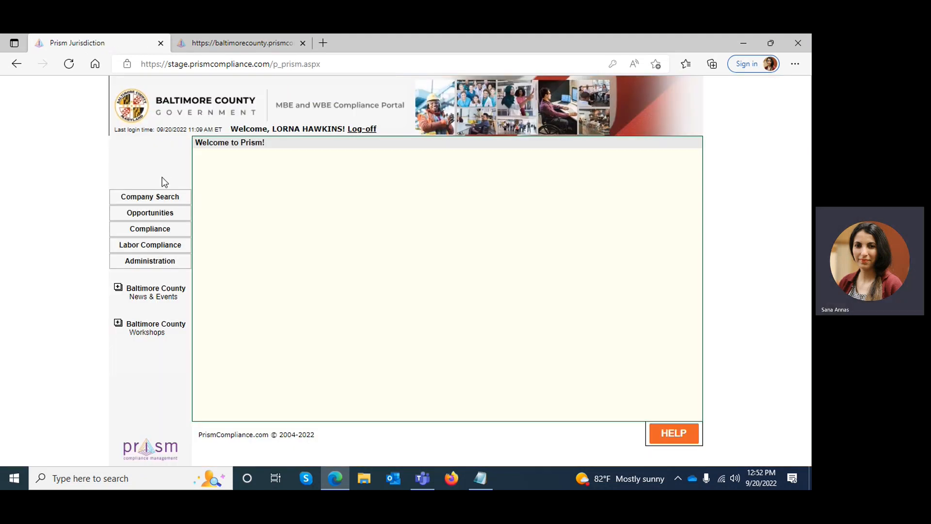
Open the contractor user profile list in Administration and examine which account is the default vendor user.
click(154, 267)
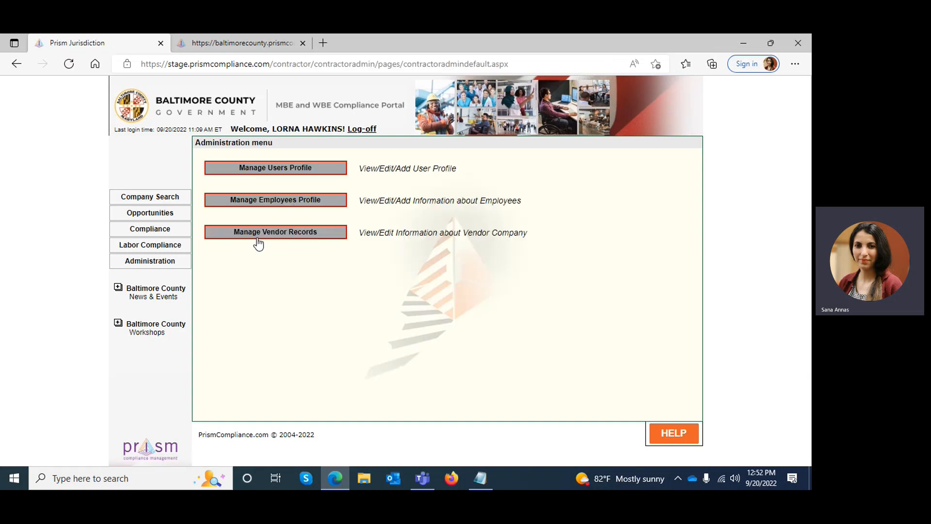
click(274, 169)
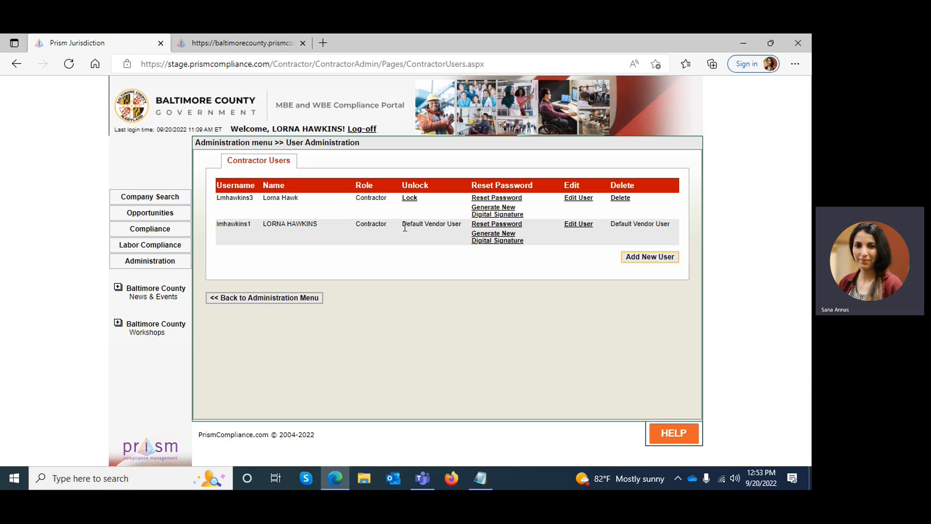
drag(405, 227, 463, 233)
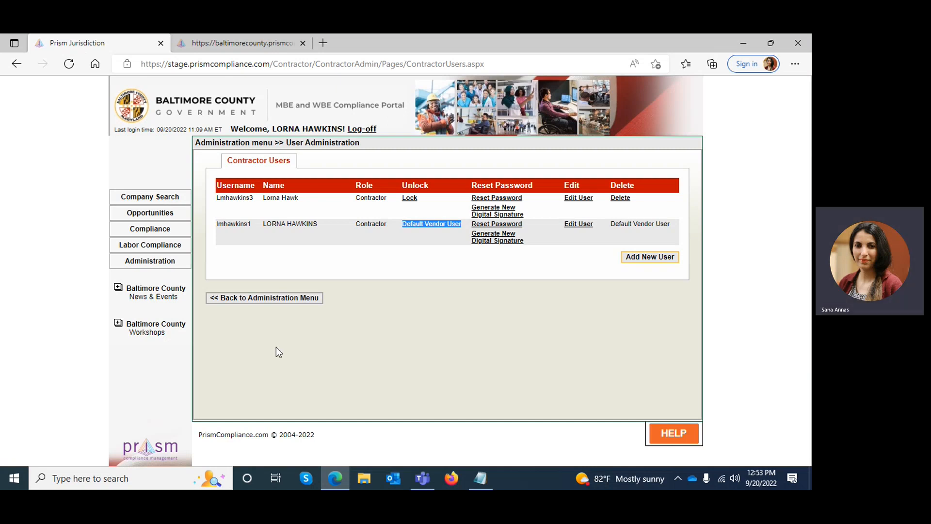
Open the workforce reports list under Labor Compliance and start a new workforce report.
click(165, 246)
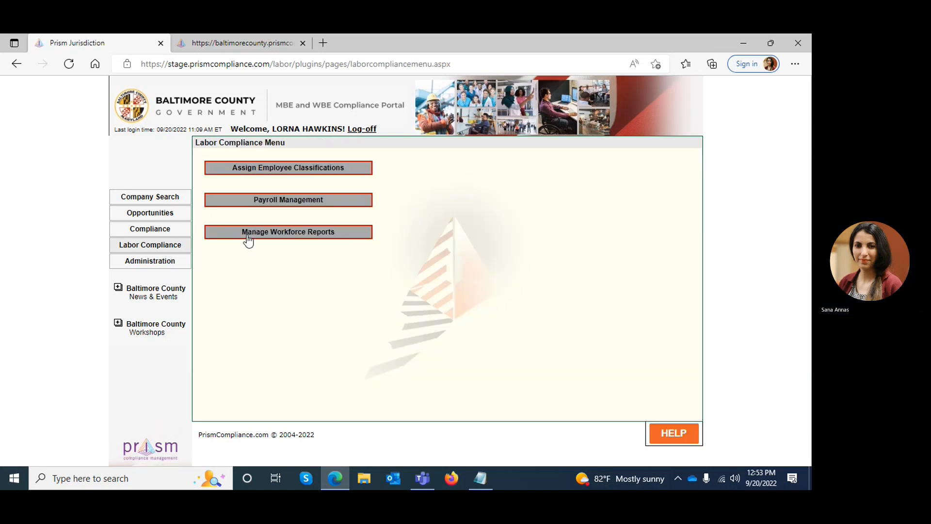
click(280, 237)
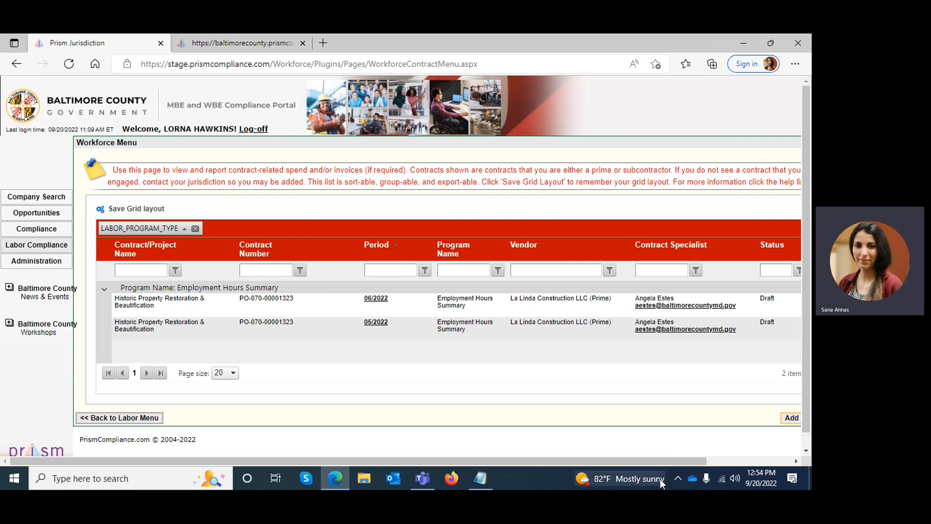
drag(645, 460, 725, 460)
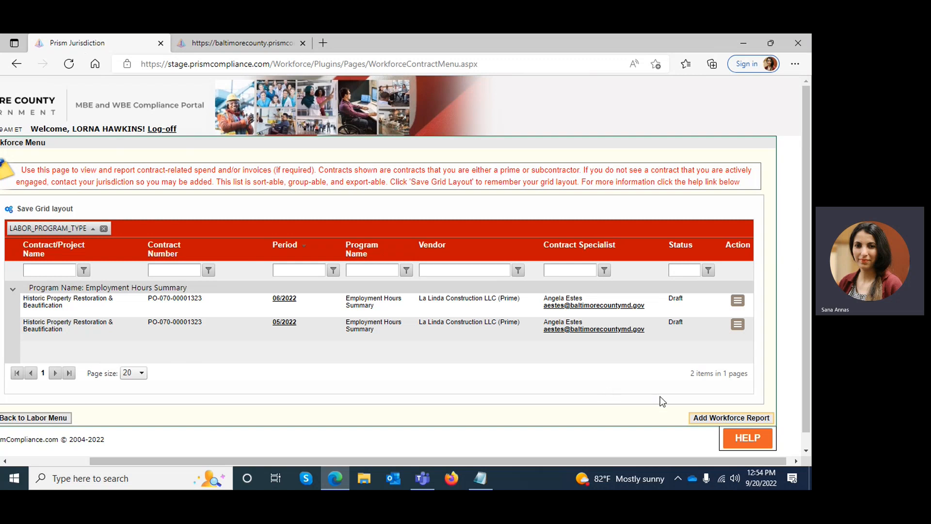
click(704, 423)
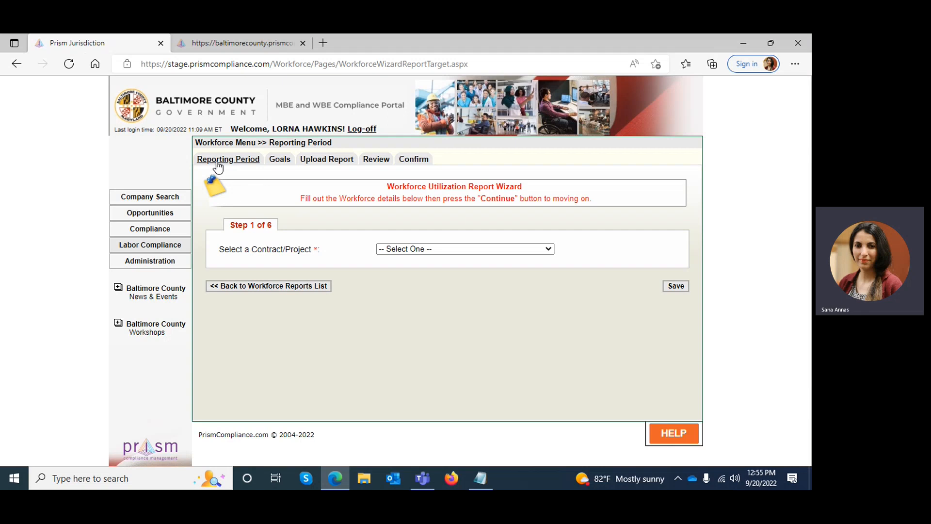
Save the reporting period for Historic Property Restoration & Beautification with program Employment Hours Summary, vendor La Linda Construction LLC (Prime) and period 07/2022.
click(446, 249)
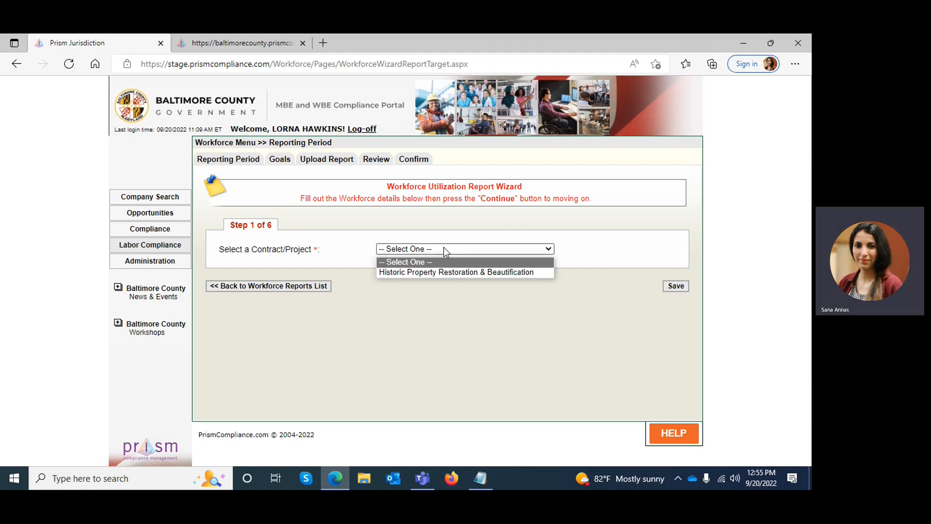
click(444, 271)
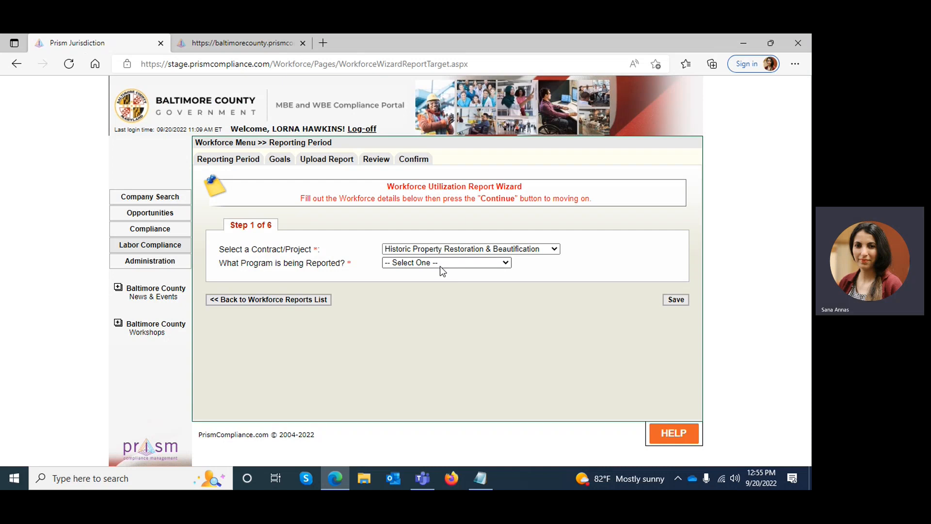
click(440, 266)
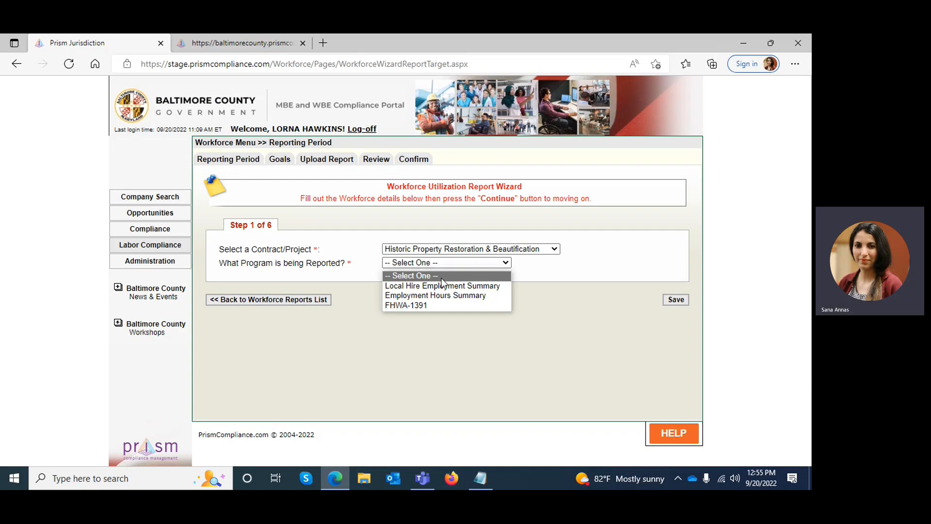
click(439, 295)
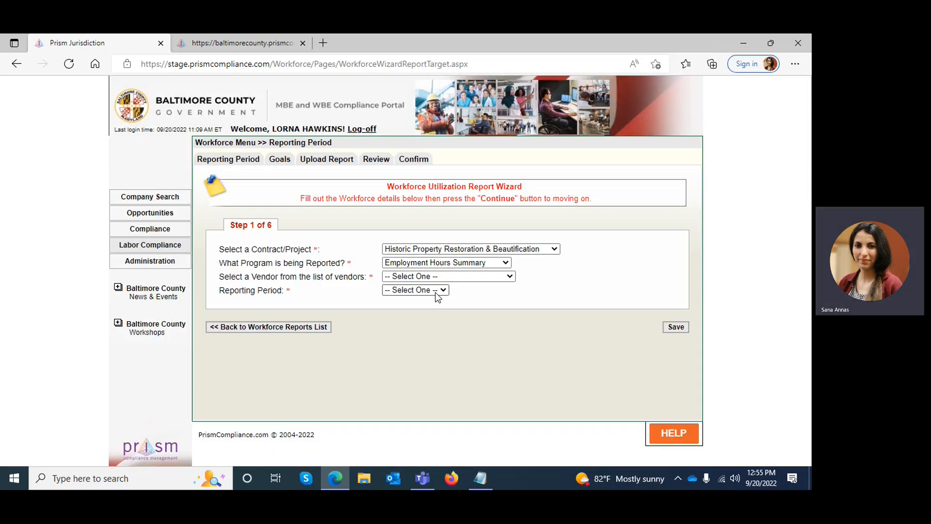
click(429, 277)
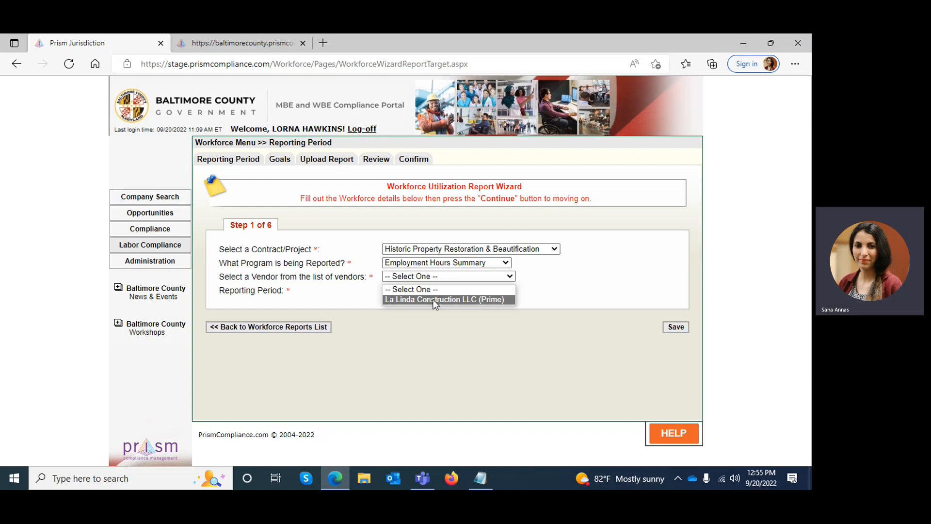
click(433, 300)
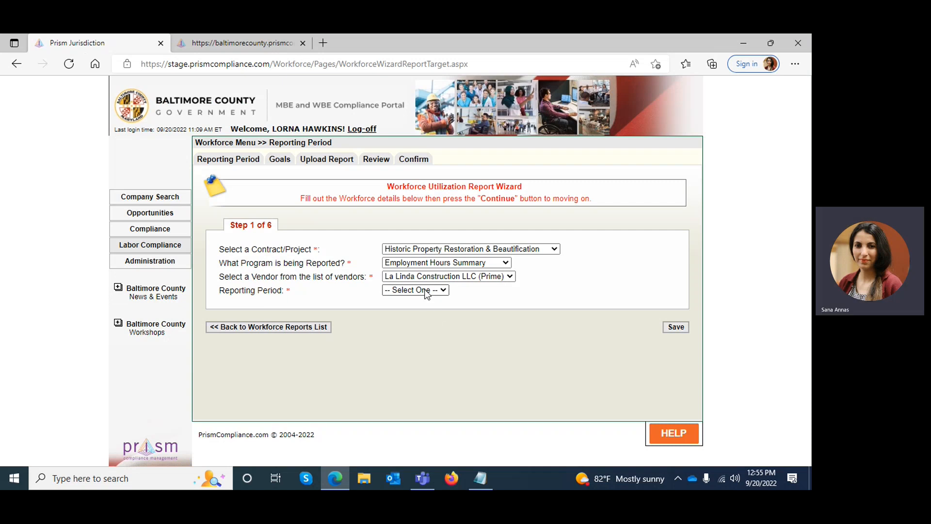
click(426, 291)
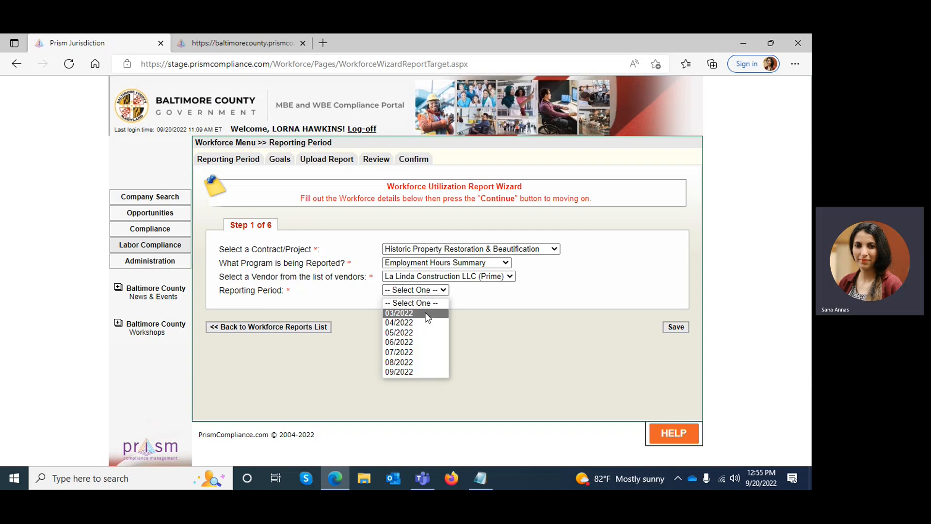
click(421, 353)
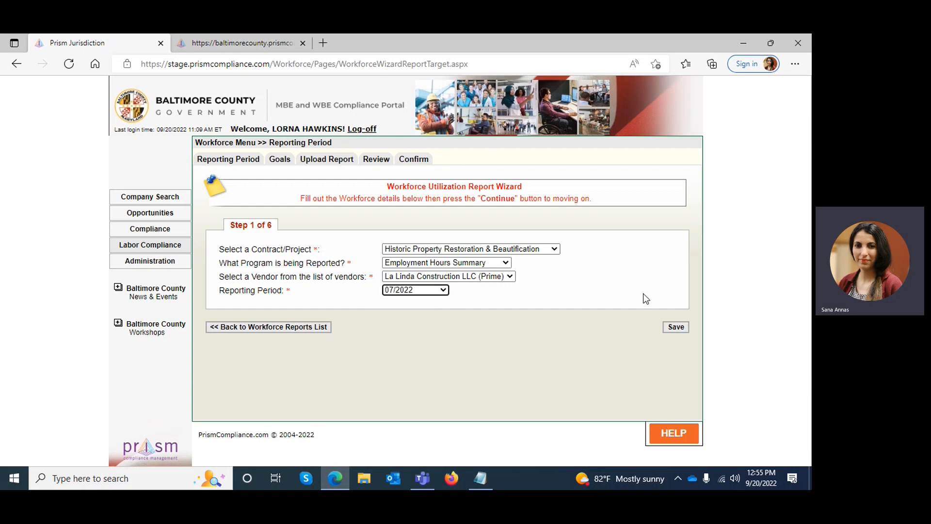
click(675, 327)
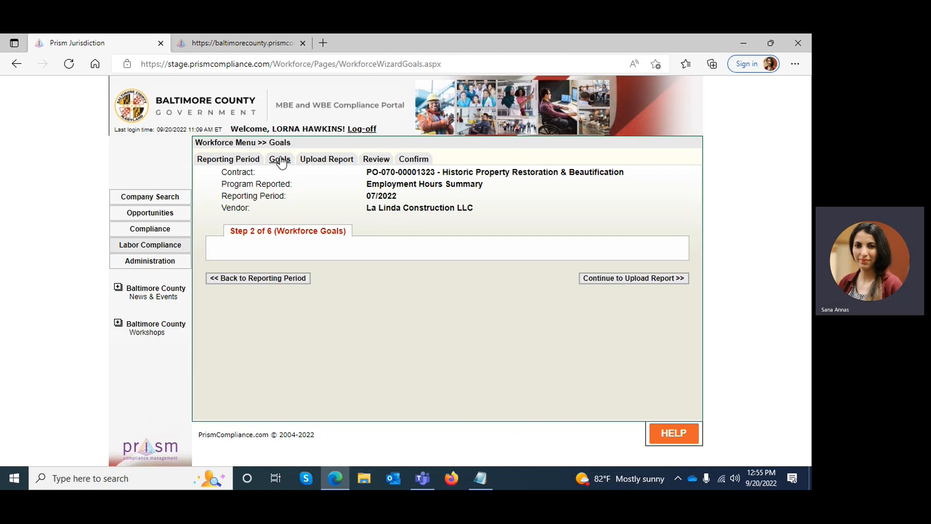
Continue past the goals and template upload to the report review, and choose N/A as the job category.
click(613, 284)
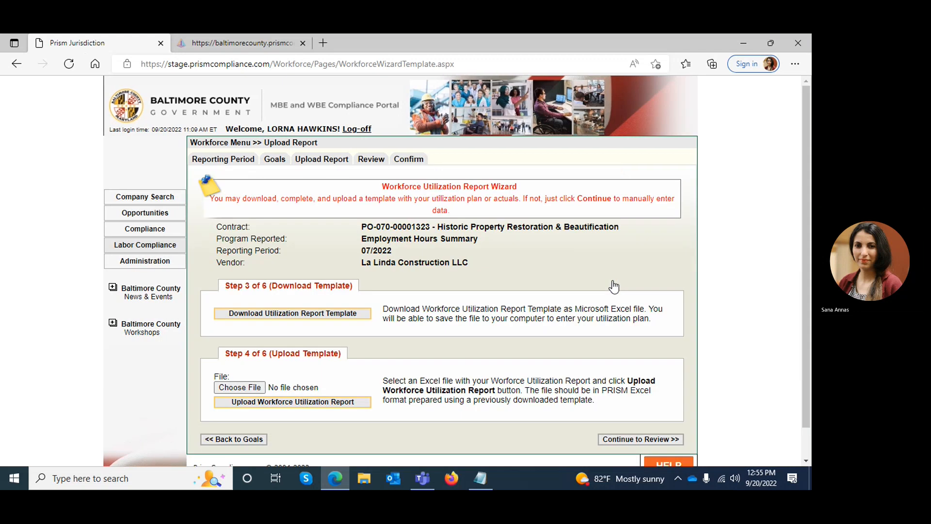
click(647, 442)
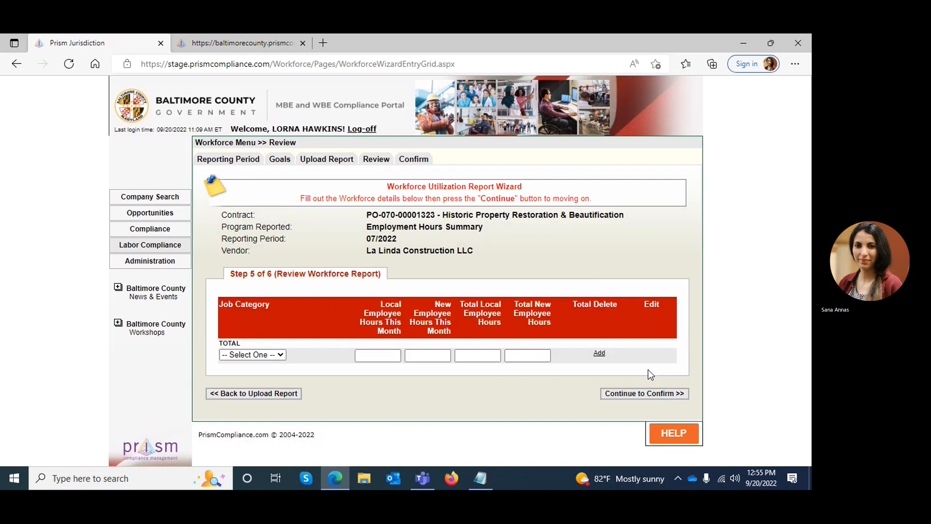
click(255, 354)
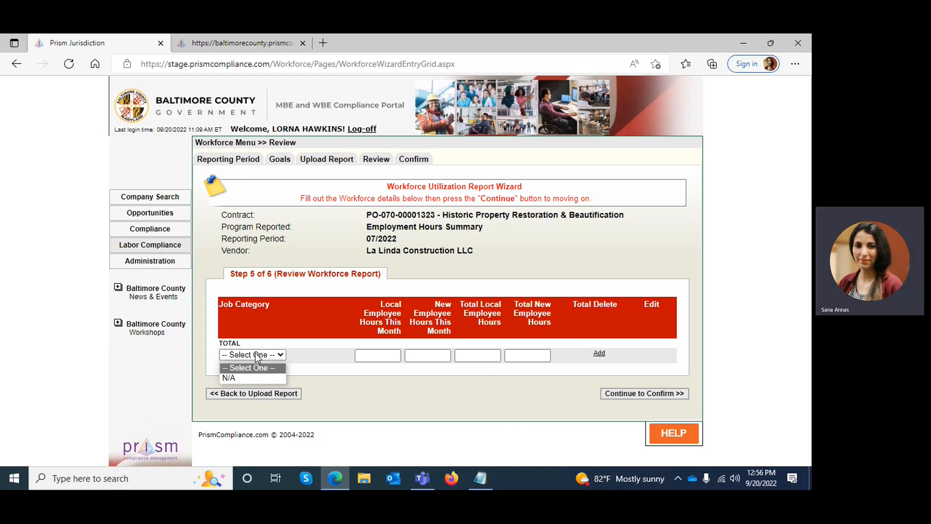
click(257, 377)
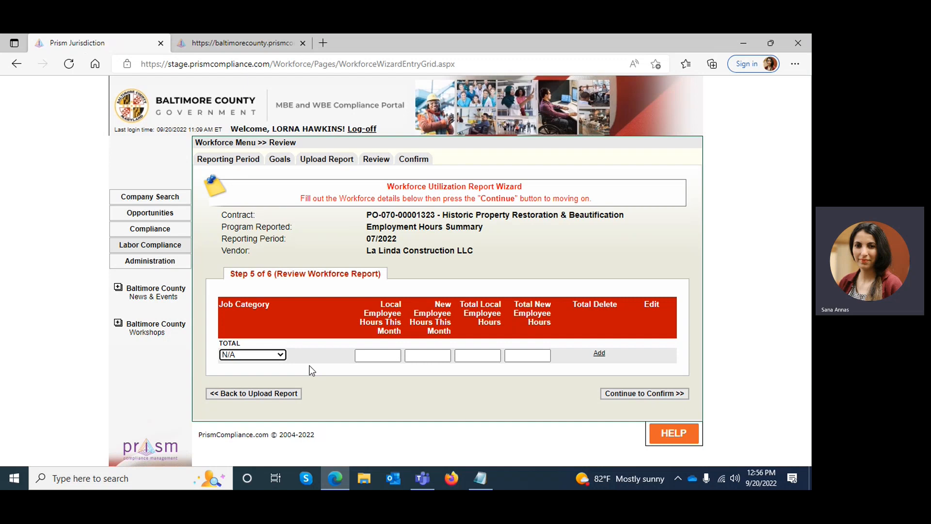
Add the row with 40 local and 30 new employee hours this month, 70 total local hours and 60 total new hours.
click(393, 356)
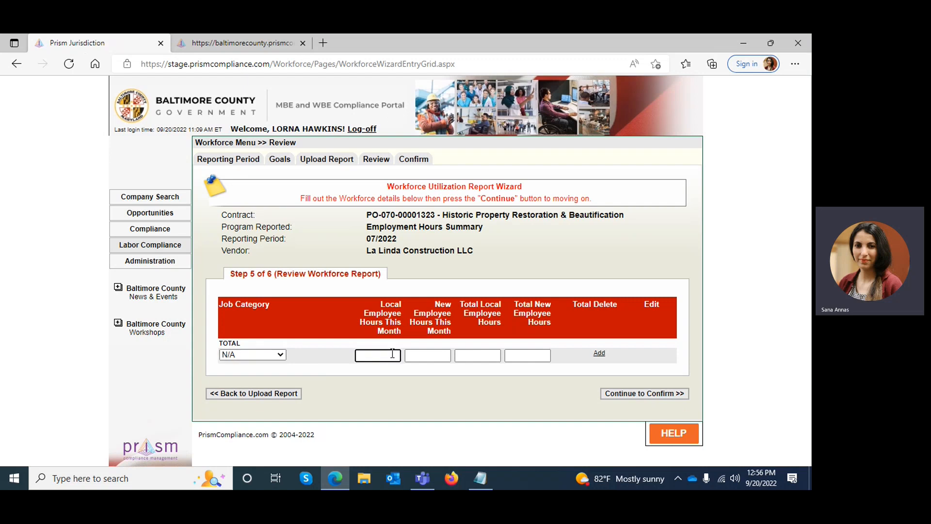
text(40)
click(437, 356)
text(30)
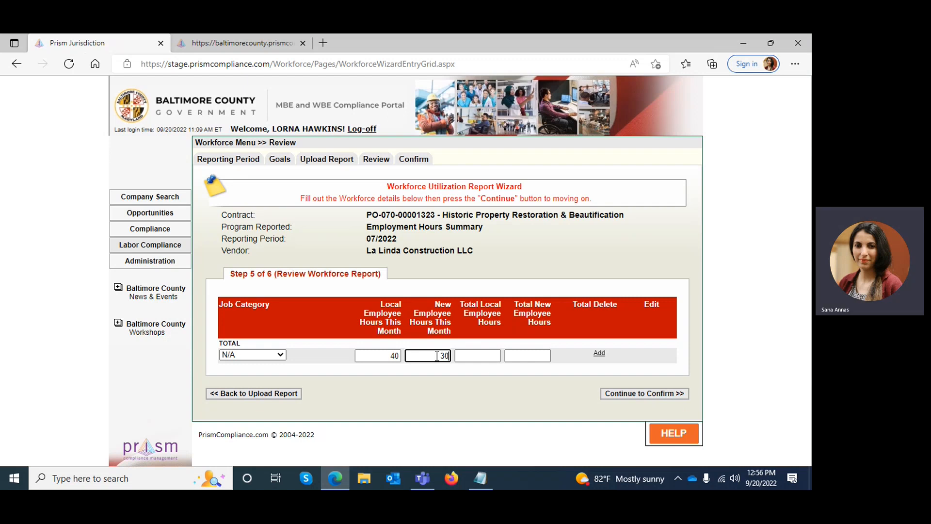
click(481, 357)
text(70)
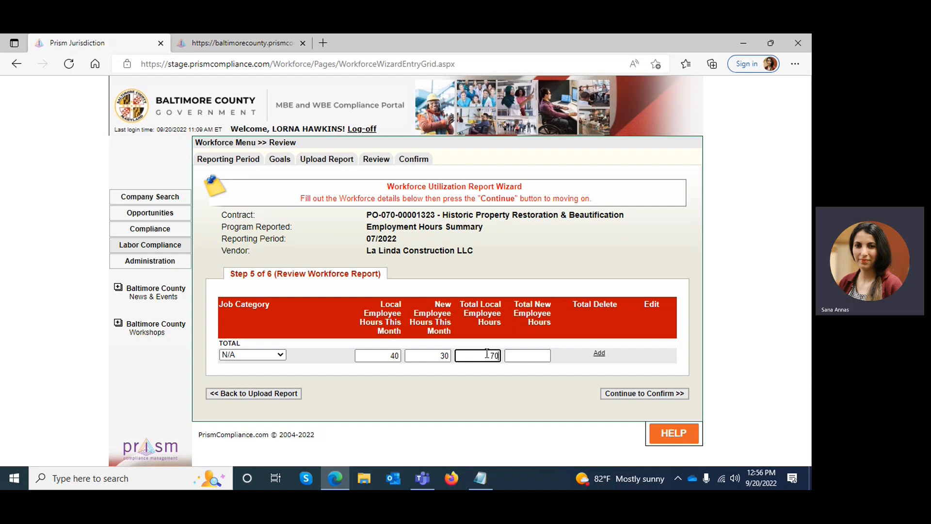
click(534, 356)
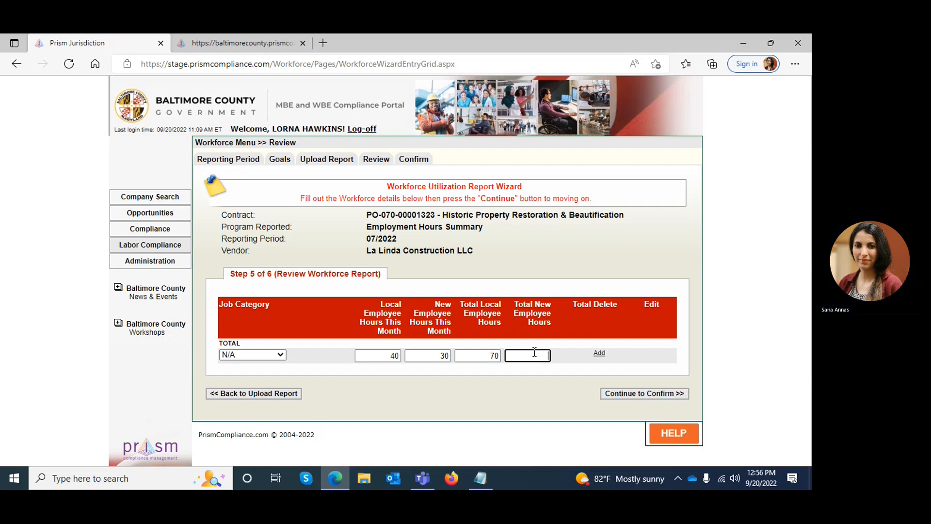
text(60)
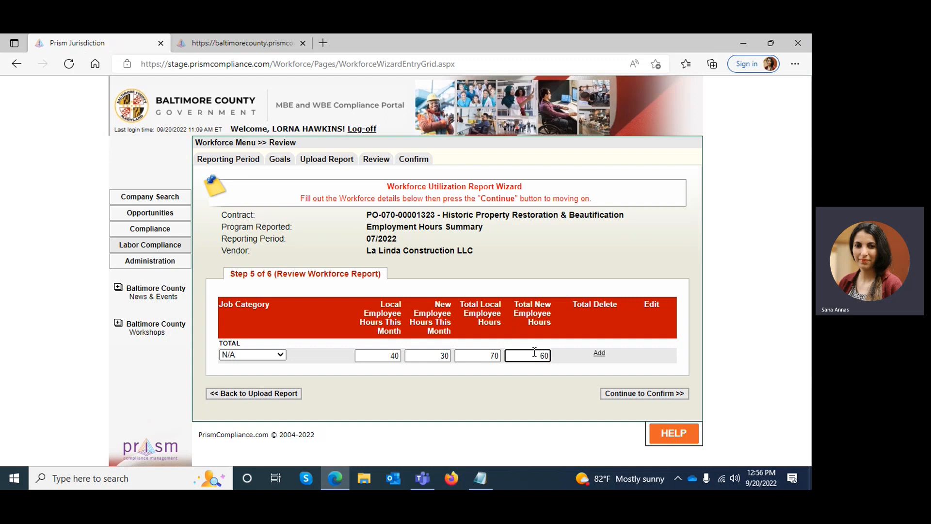
click(601, 358)
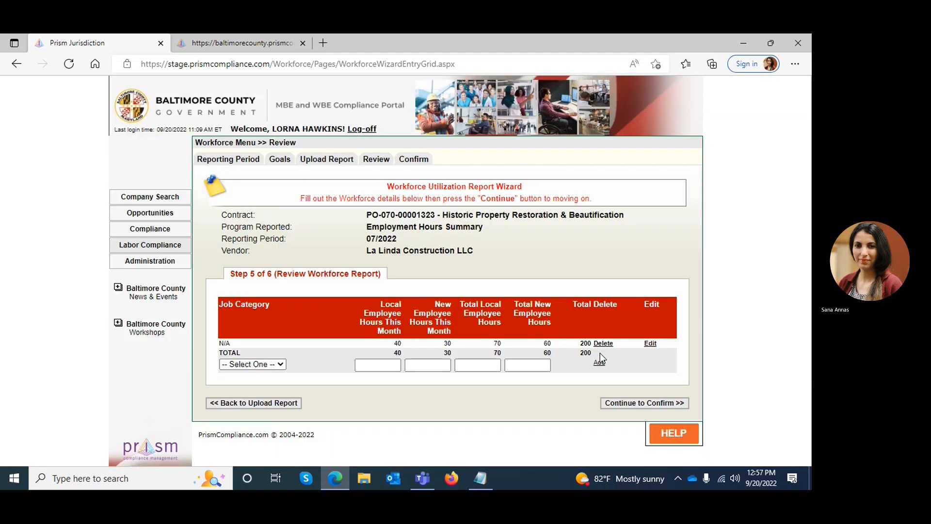
Continue to the report confirmation and acknowledge reviewing the agreement message.
click(625, 403)
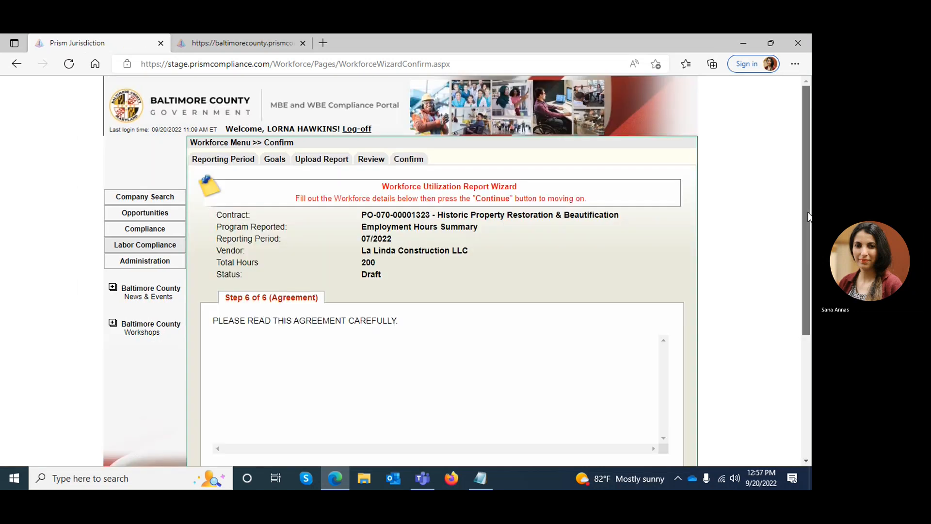
scroll(808, 266, down, 1)
scroll(808, 266, down, 3)
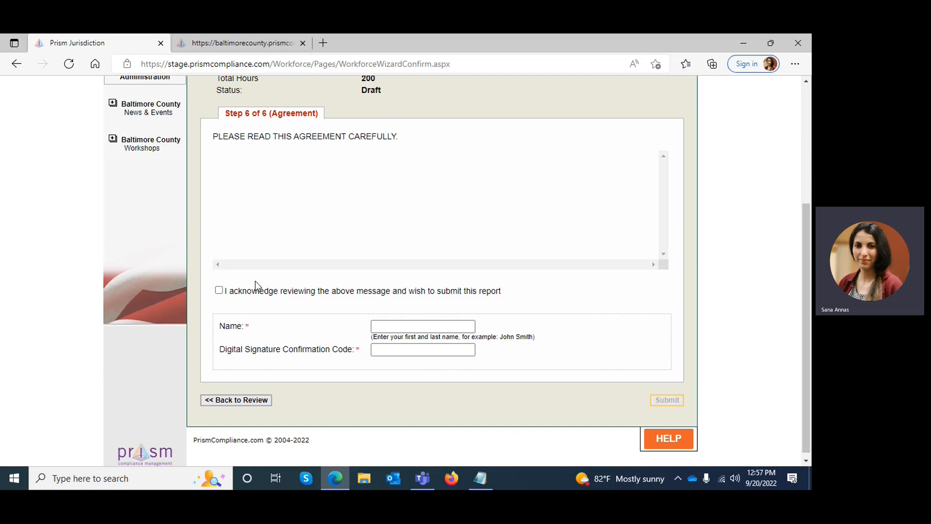
click(218, 291)
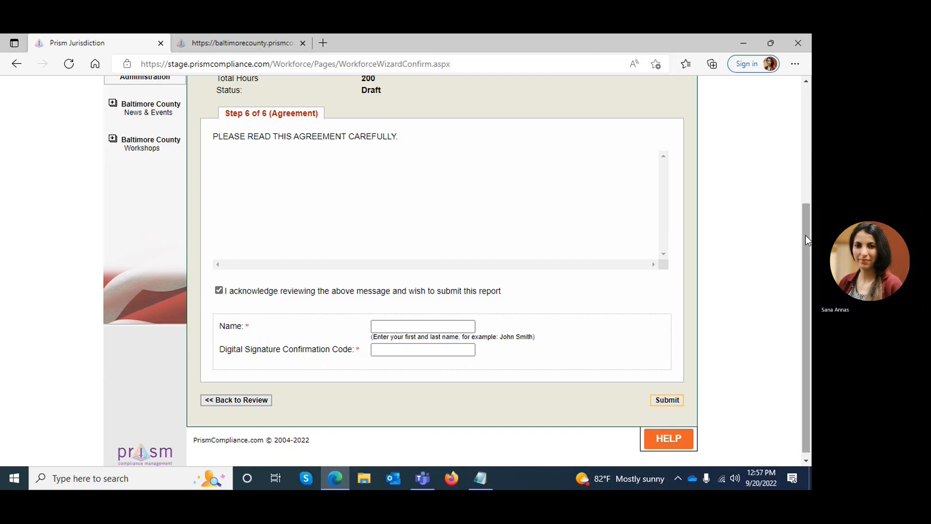
Copy the logged-in account holder's name from the page header into the agreement's Name field.
drag(807, 236, 802, 199)
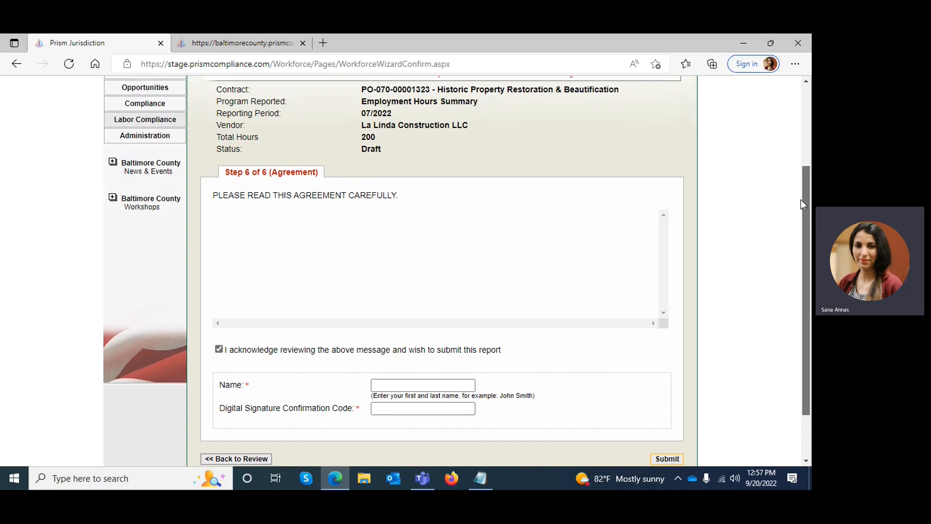
drag(801, 199, 801, 138)
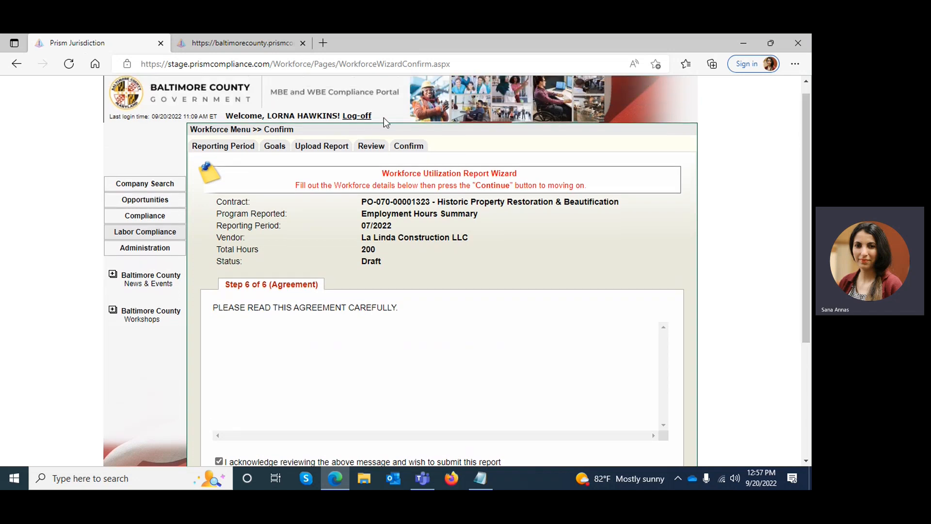
drag(269, 116, 338, 116)
key(ctrl+c)
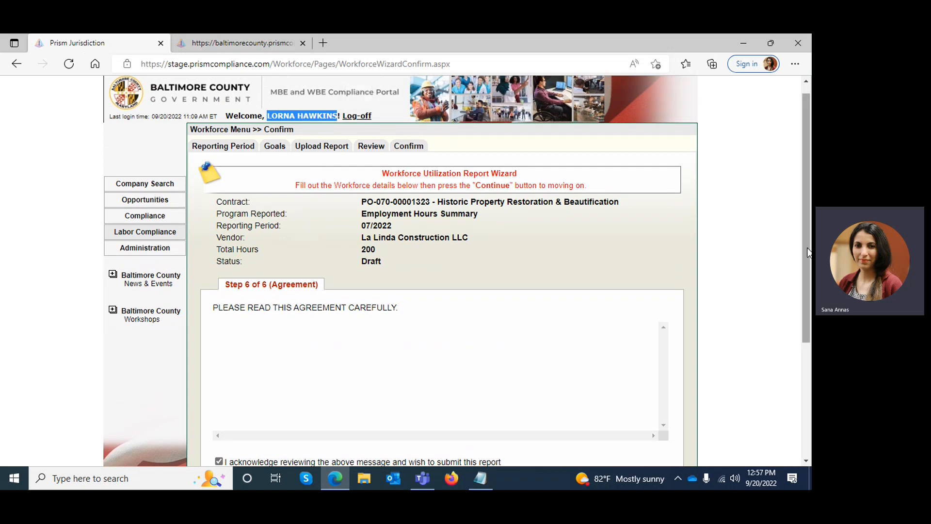
drag(808, 250, 809, 392)
click(380, 324)
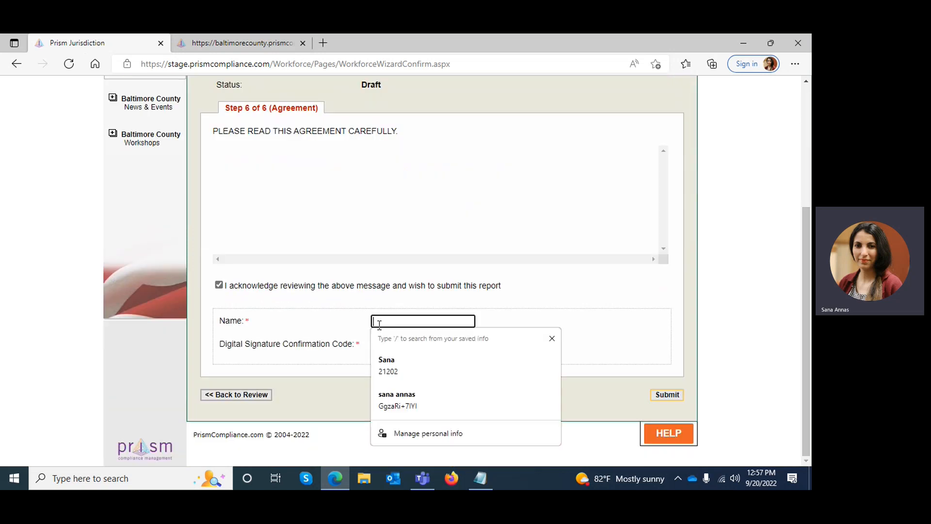
key(ctrl+v)
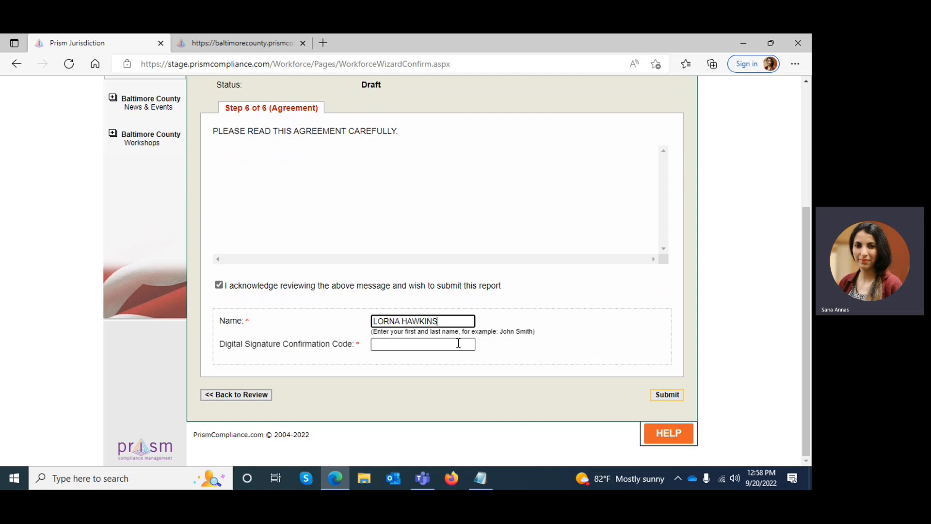
Copy the digital signature confirmation code from Notepad into the agreement's Digital Signature Confirmation Code field and try to submit the report.
click(490, 479)
right_click(525, 227)
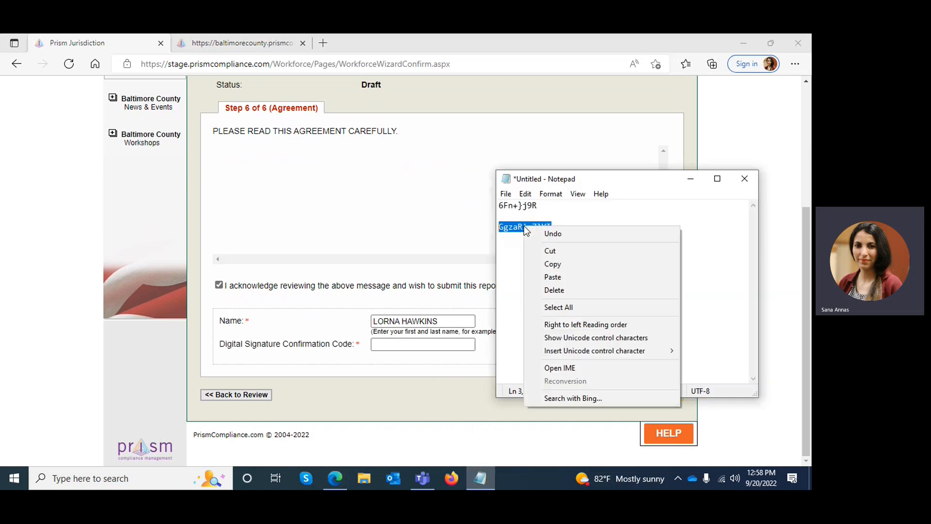
click(553, 264)
click(442, 344)
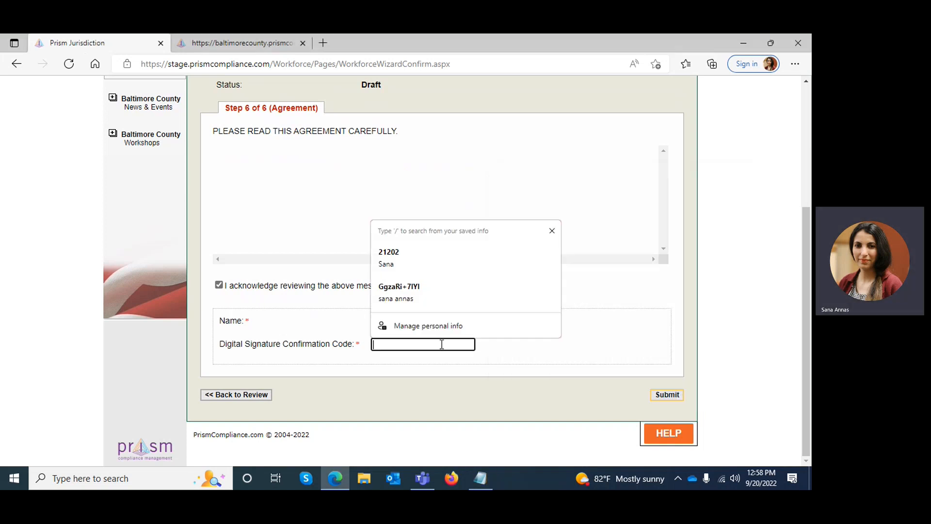
key(ctrl+v)
click(566, 345)
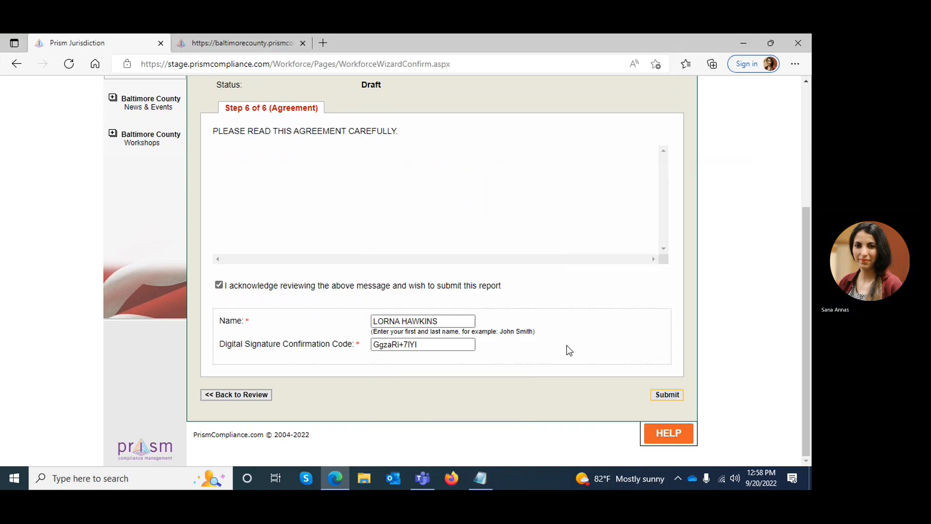
click(667, 396)
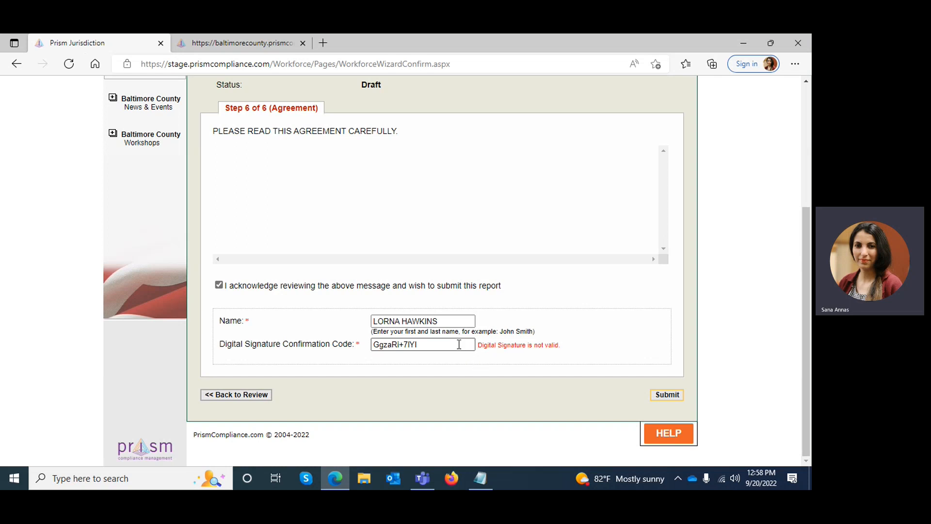
Clear the Digital Signature Confirmation Code field and log off from the compliance portal.
drag(420, 343, 354, 343)
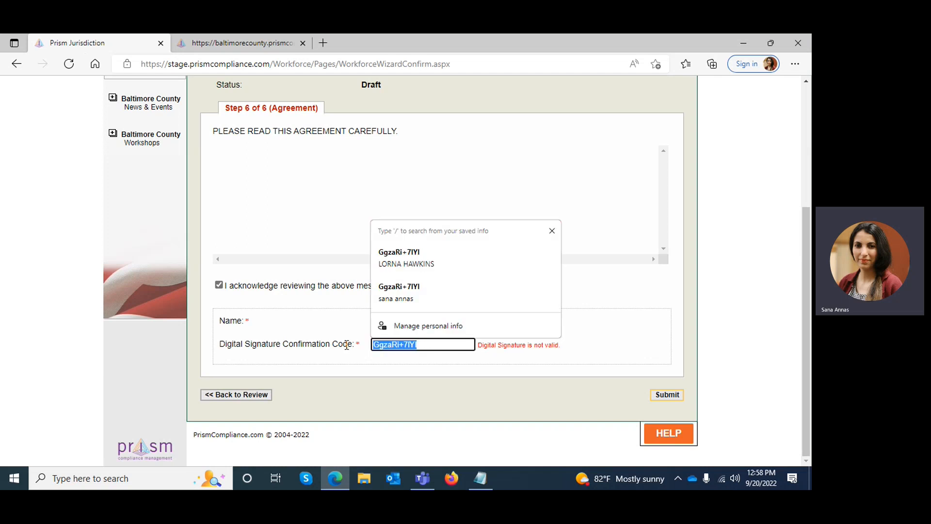
key(BackSpace)
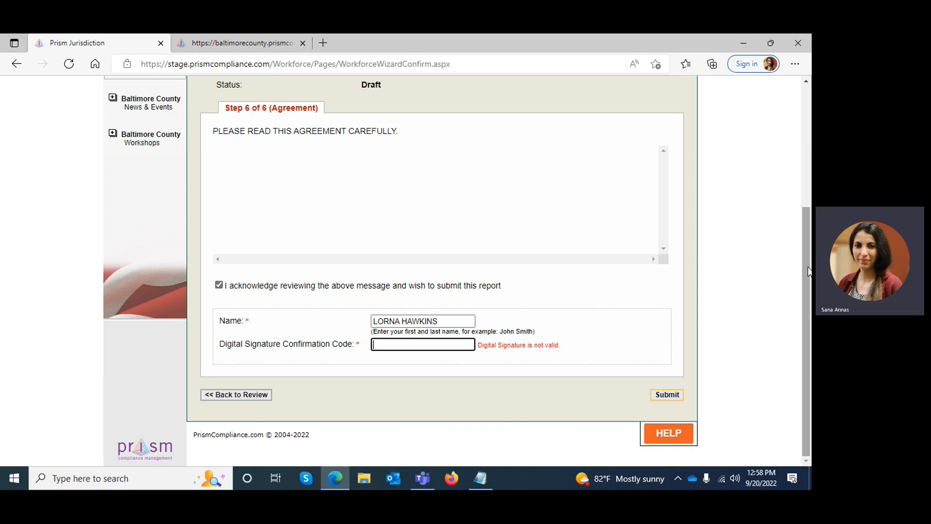
drag(808, 270, 804, 135)
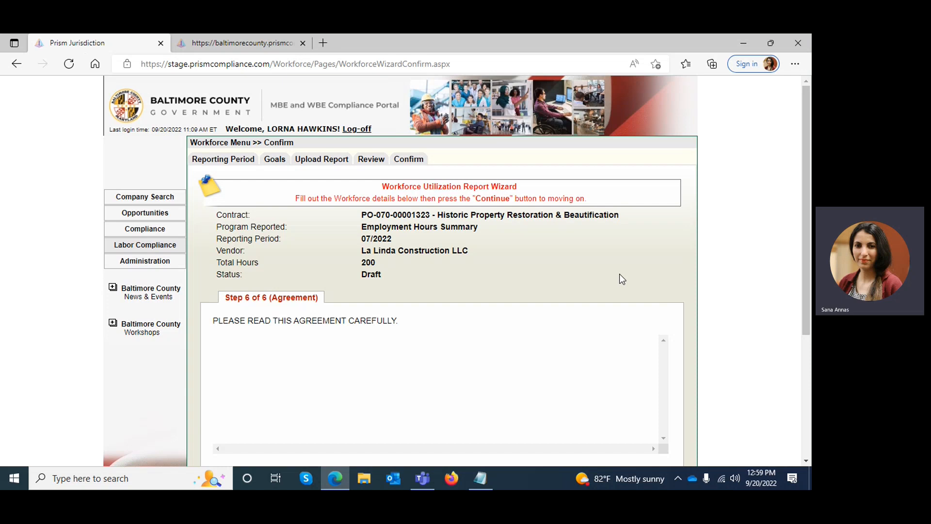
click(351, 130)
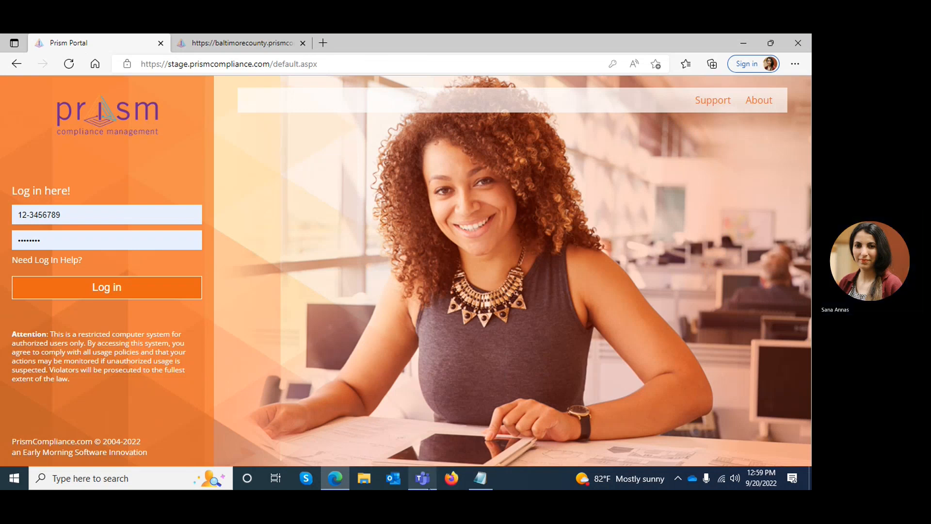
click(423, 480)
click(595, 75)
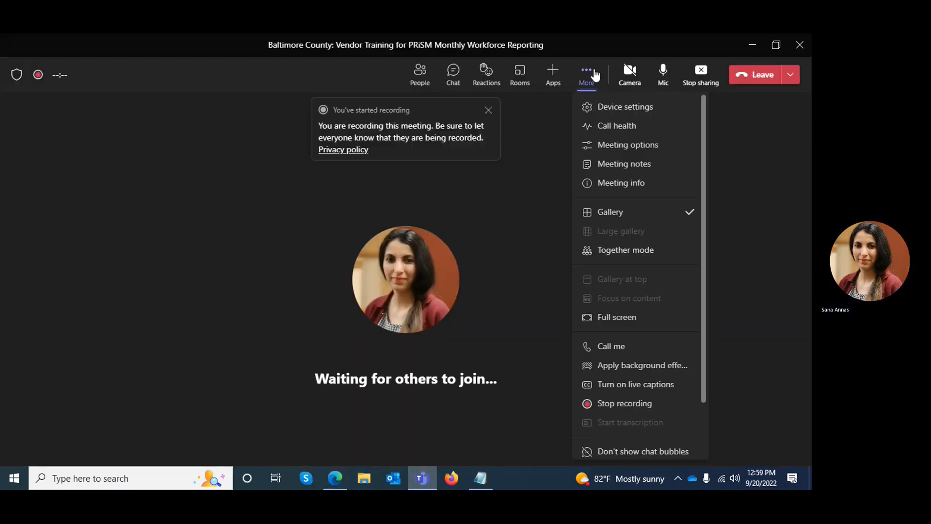